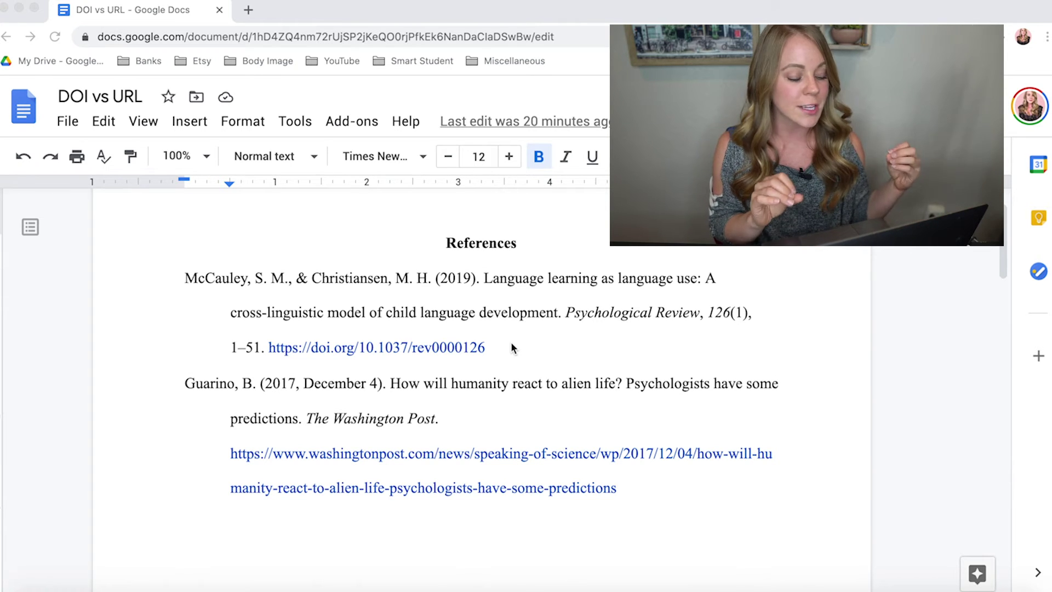
Step: Follow the first reference's DOI to the 'Language learning as language use' APA PsycNet page, then return to Docs
click(514, 348)
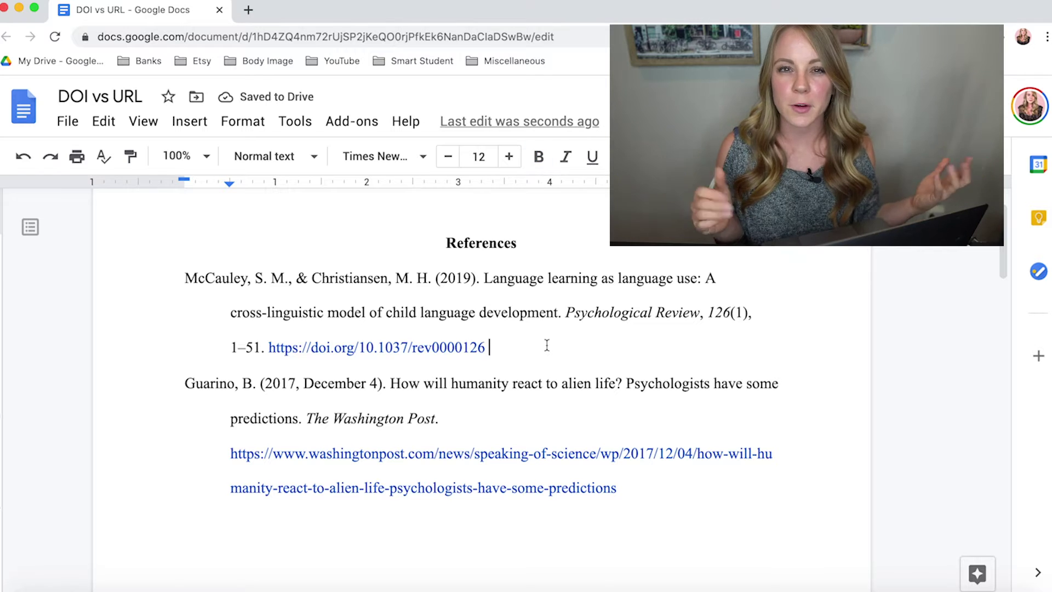
click(415, 347)
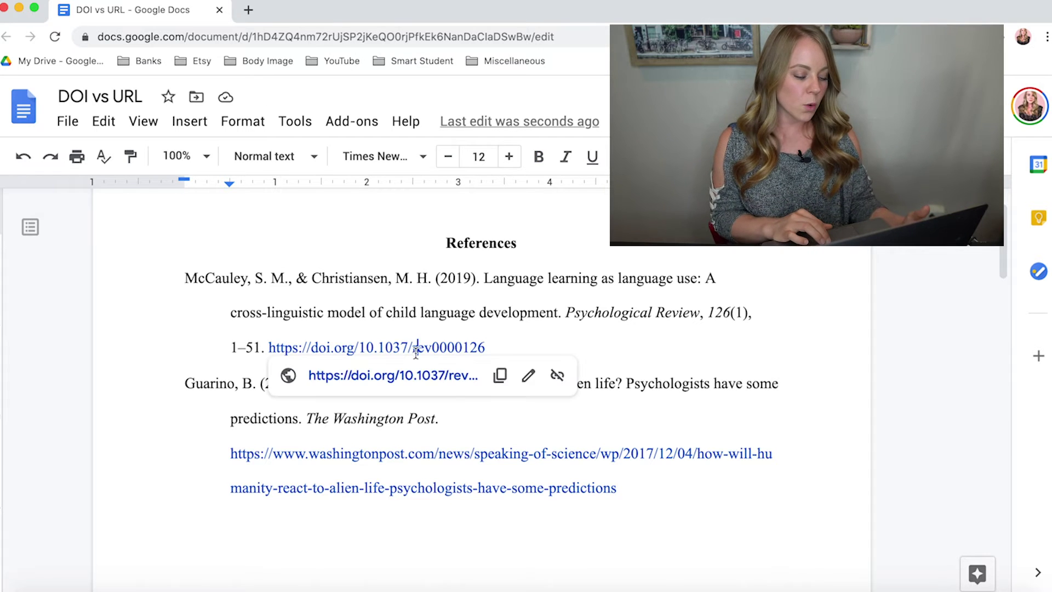
click(417, 374)
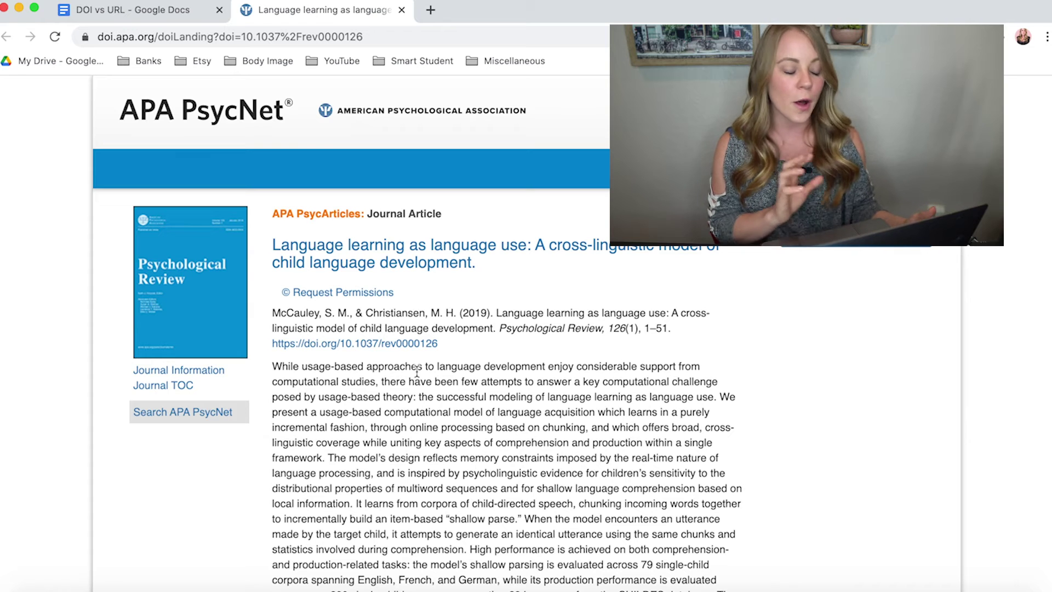
scroll(471, 320, down, 1)
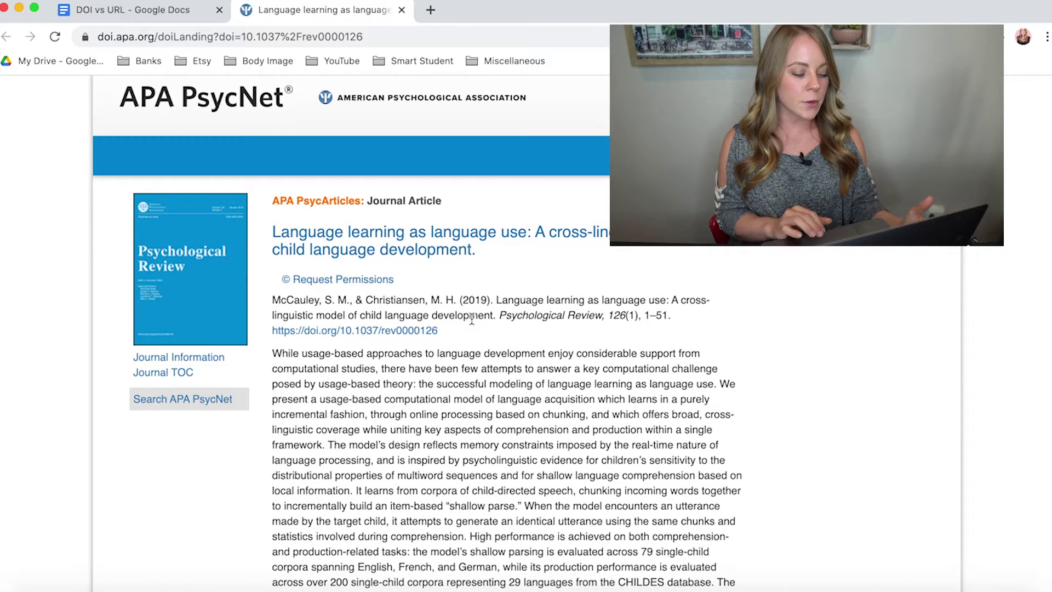
scroll(521, 349, up, 1)
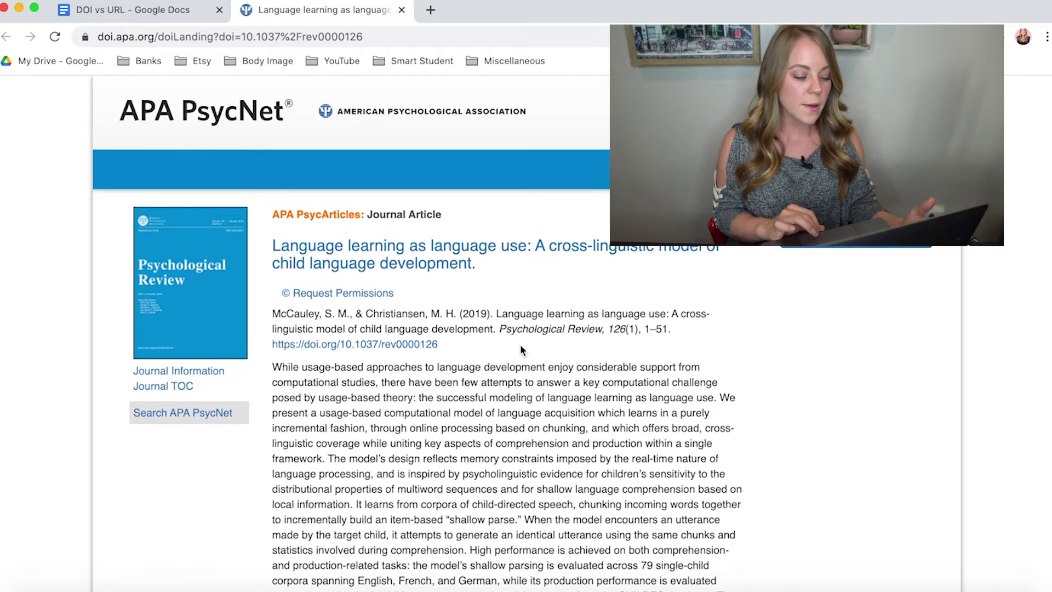
scroll(521, 349, down, 5)
scroll(482, 323, up, 5)
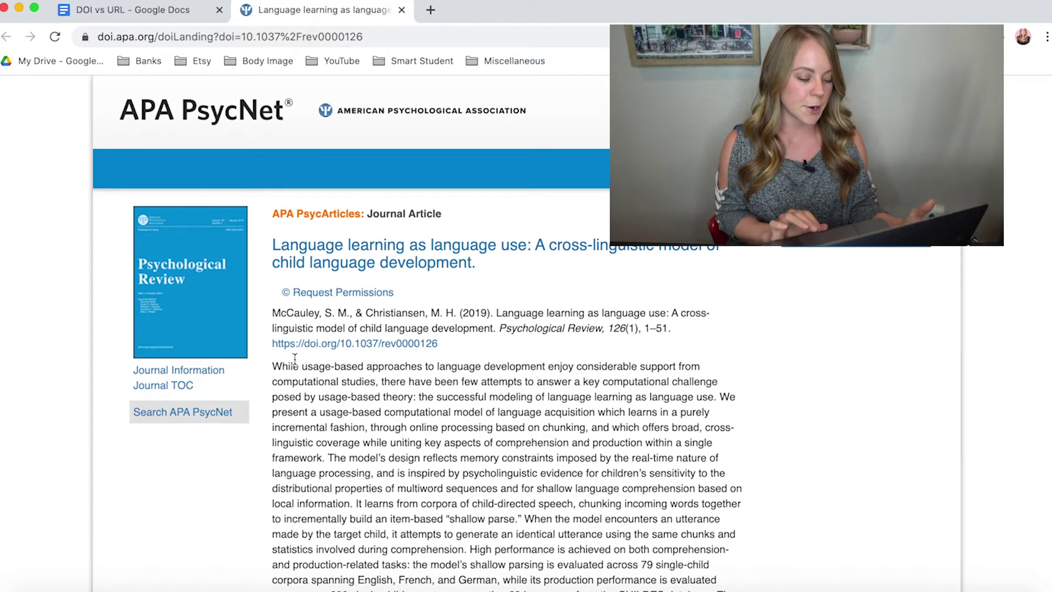
click(124, 8)
click(603, 338)
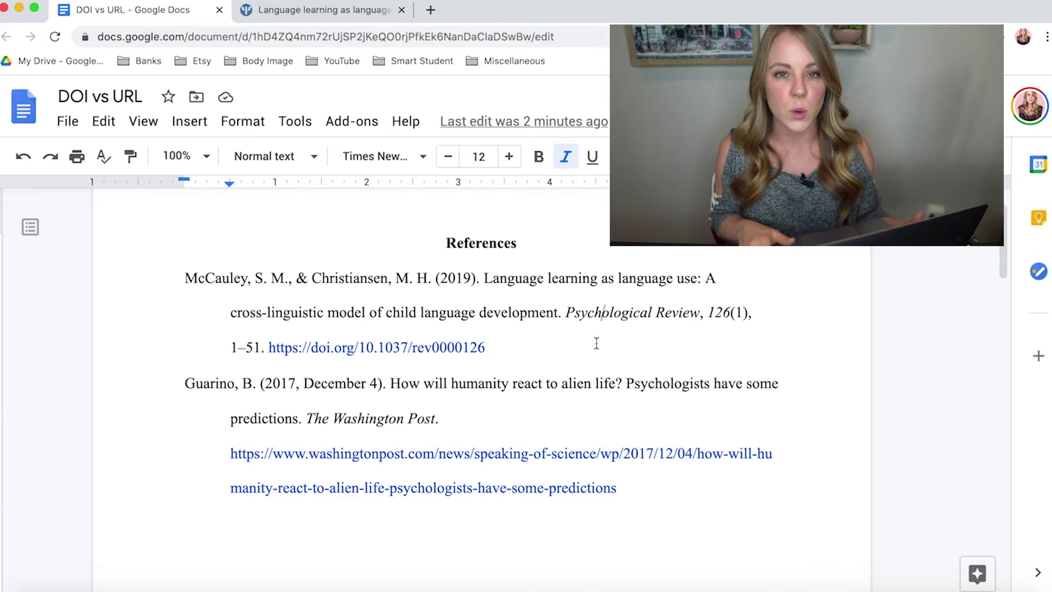
click(601, 348)
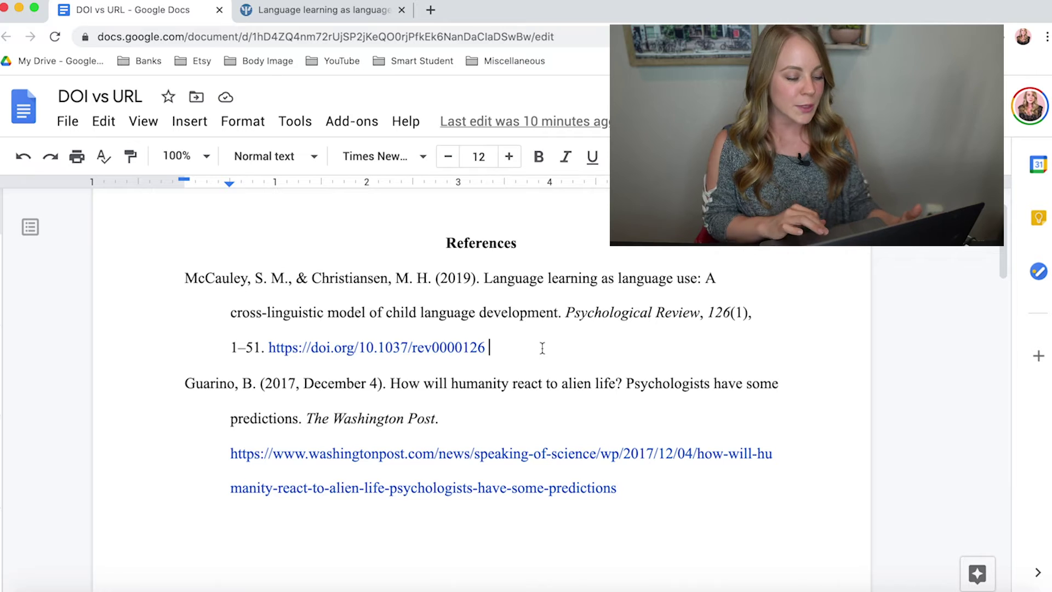
Step: Copy the References document's full web address from the address bar
double_click(593, 37)
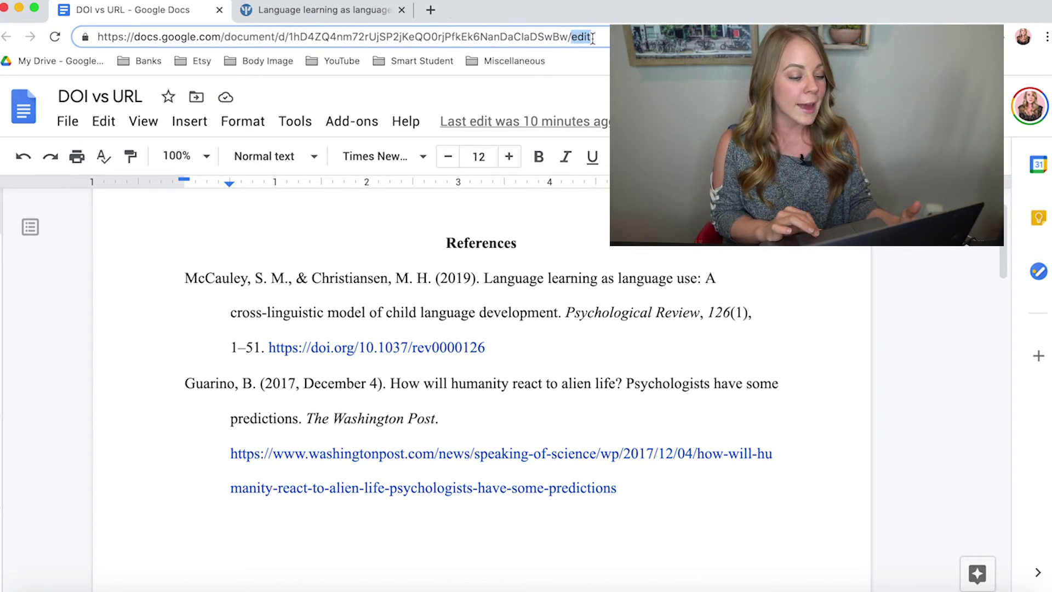
key(super+a)
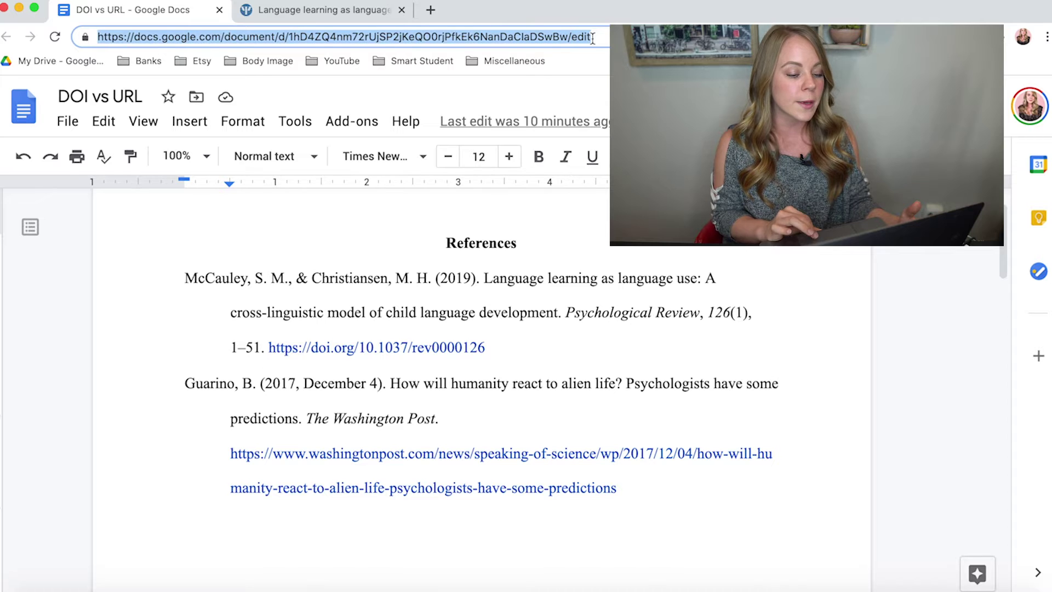
right_click(561, 37)
click(515, 129)
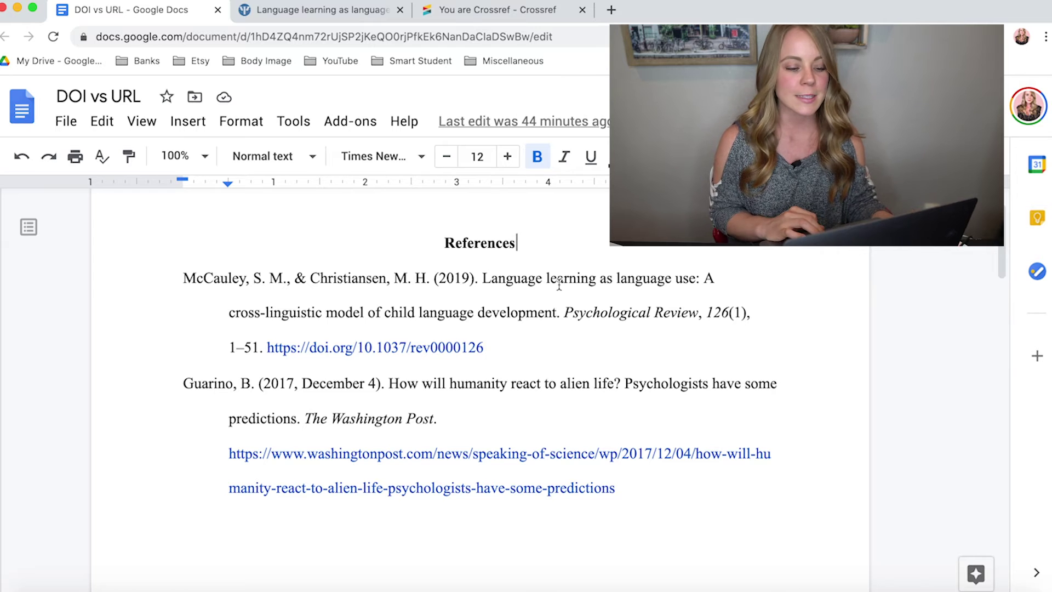
click(493, 15)
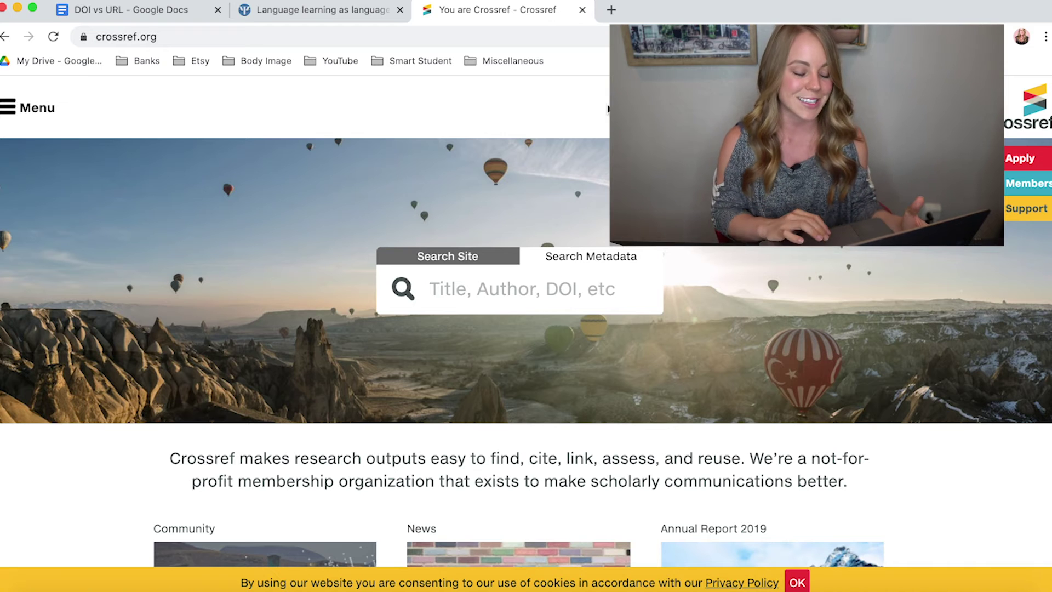
click(106, 18)
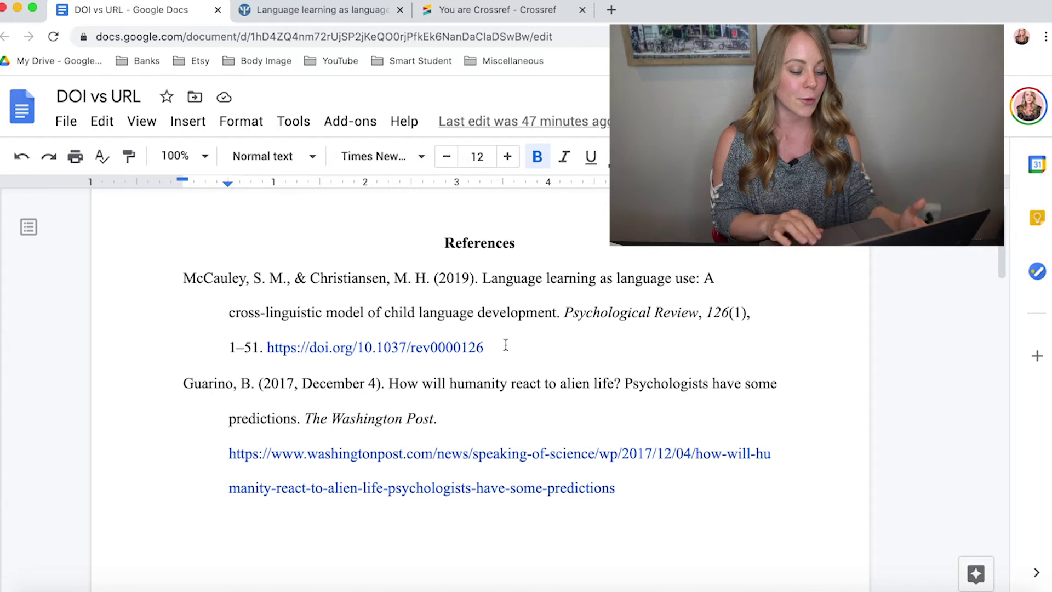
Step: Delete the DOI from the McCauley reference, select its article title, and focus Crossref's search field
drag(375, 347, 268, 346)
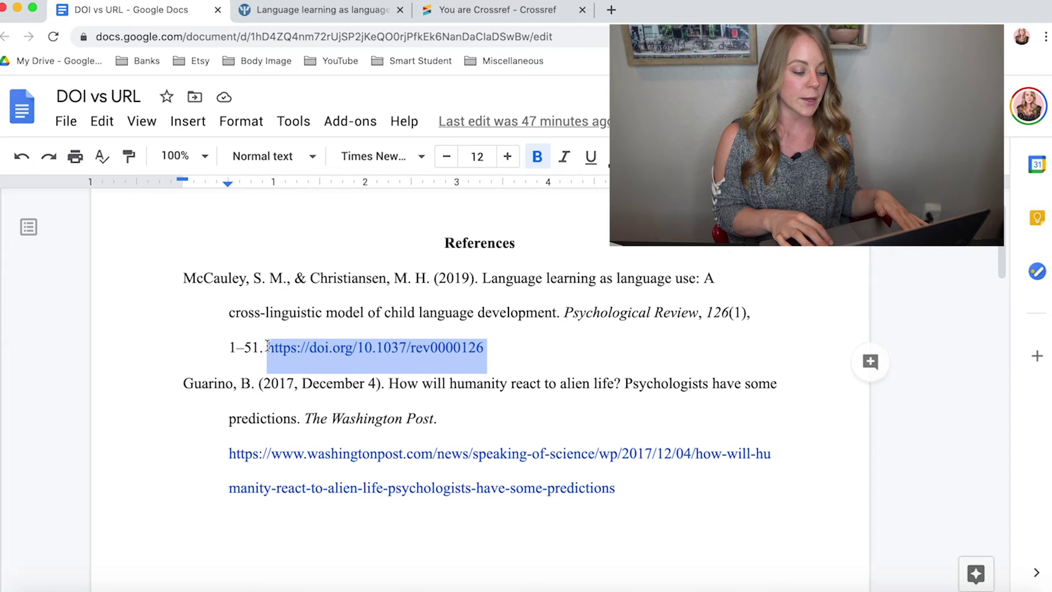
key(BackSpace)
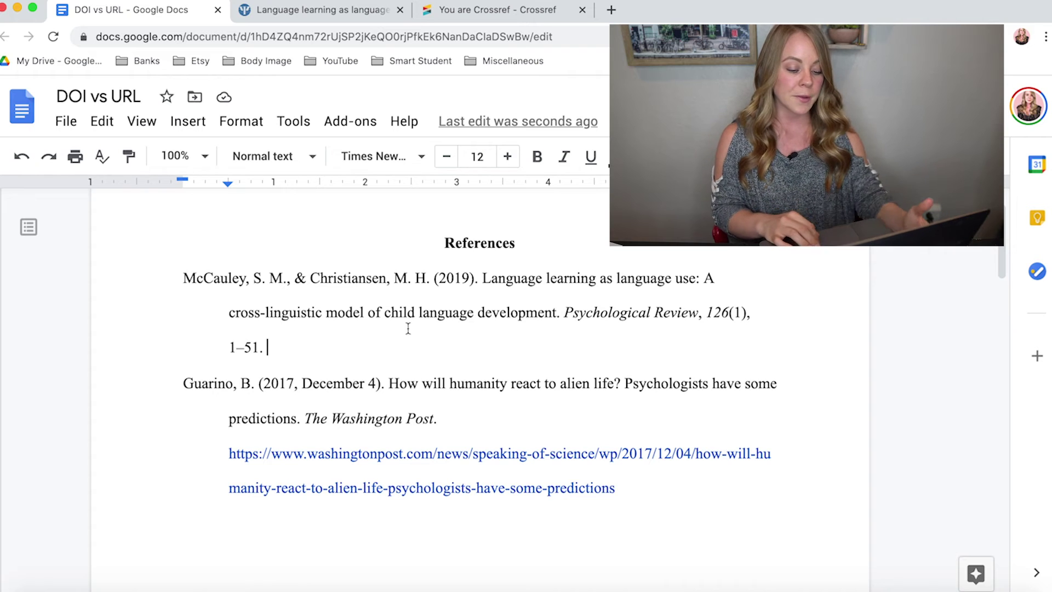
drag(559, 314, 501, 291)
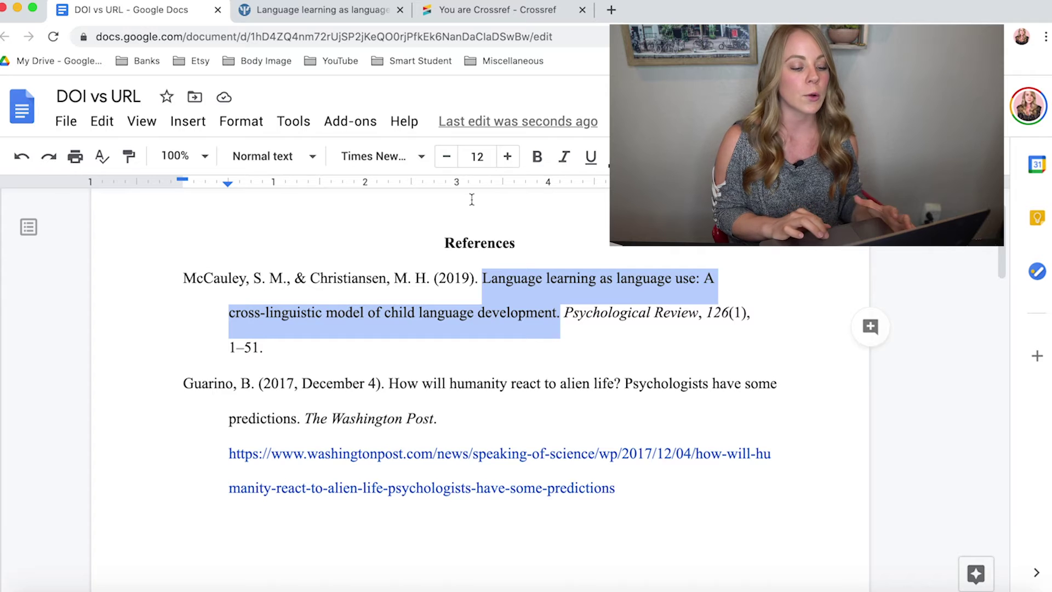
click(502, 11)
click(519, 291)
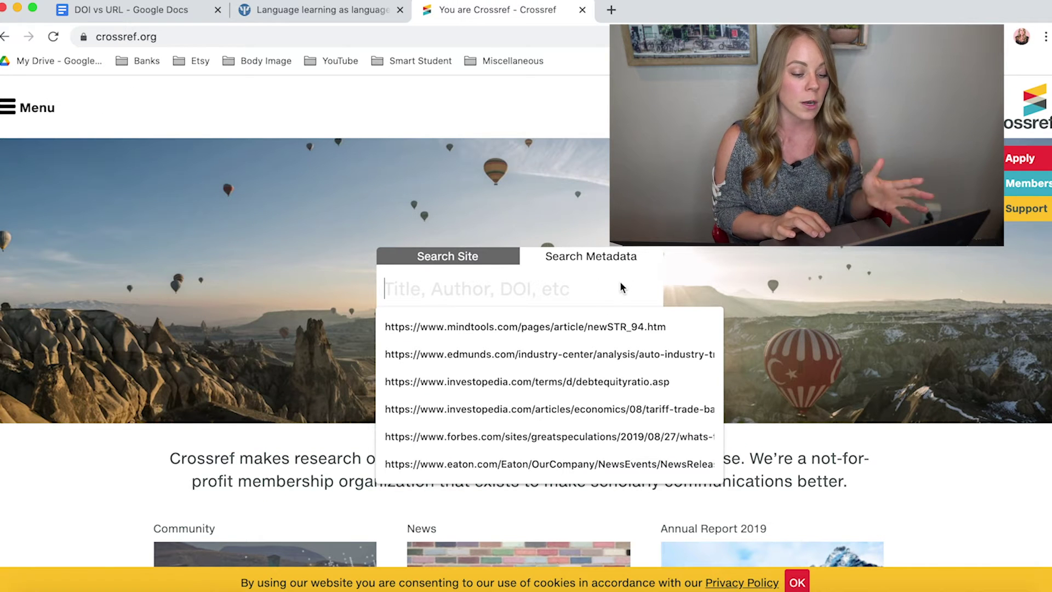
Step: Search Crossref for the pasted article title 'Language learning as language use'
key(super+v)
key(Return)
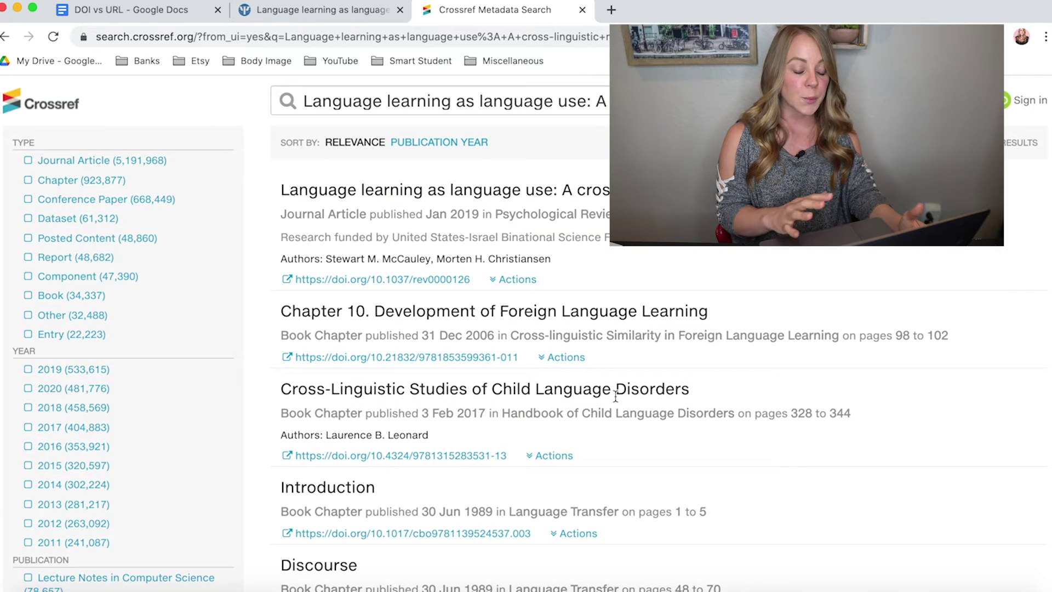
scroll(615, 340, down, 5)
scroll(615, 382, down, 5)
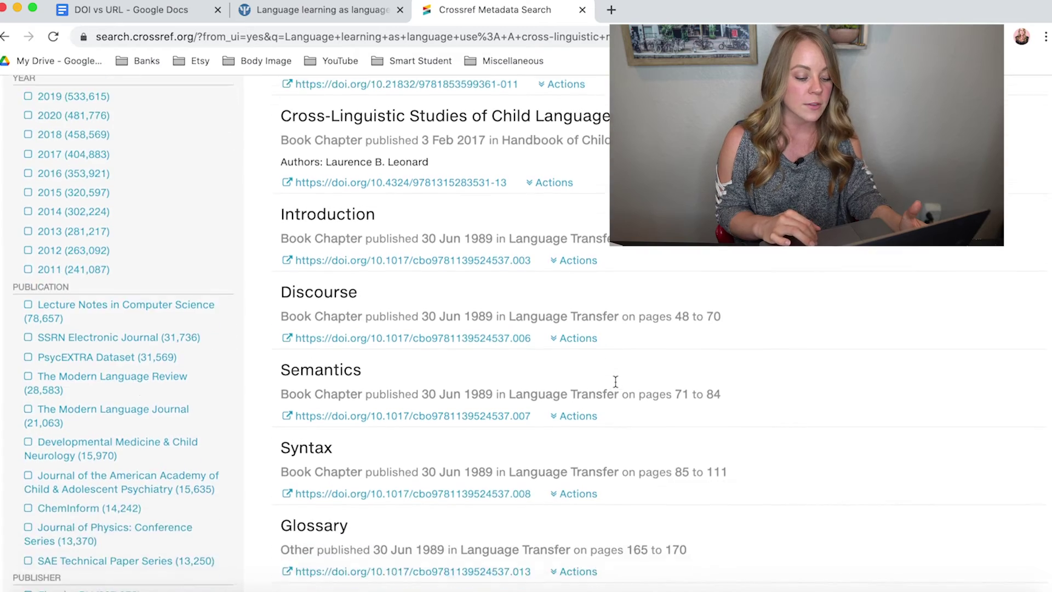
scroll(615, 382, up, 5)
scroll(616, 382, up, 4)
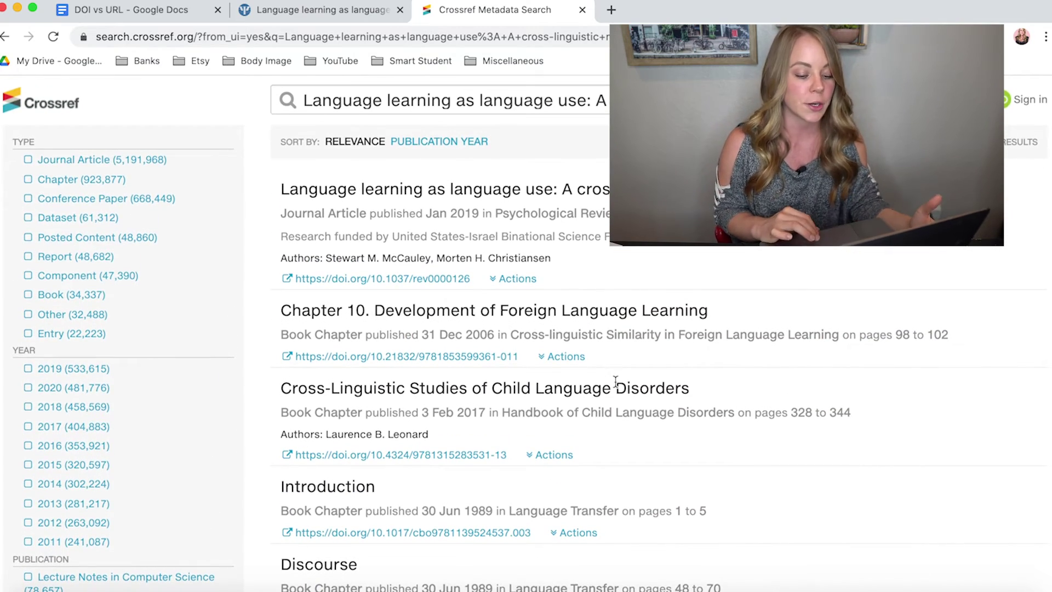
click(426, 280)
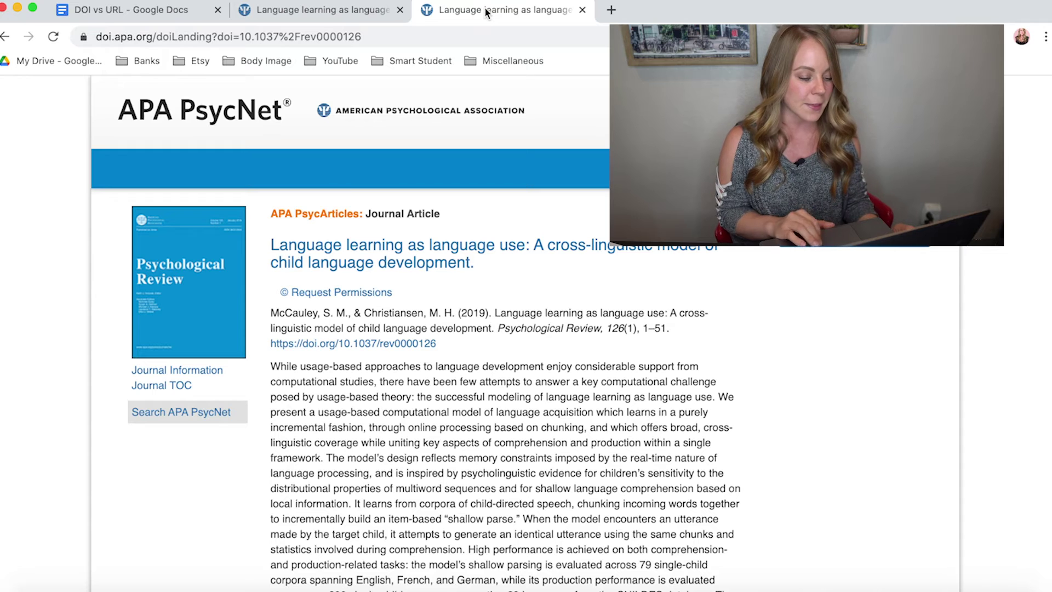
click(7, 37)
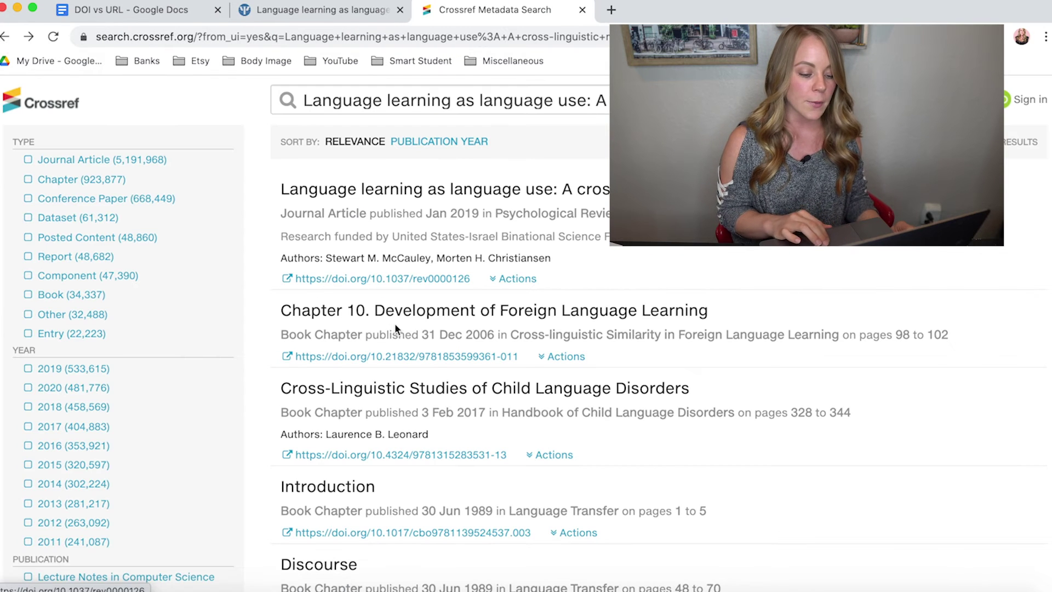
right_click(445, 280)
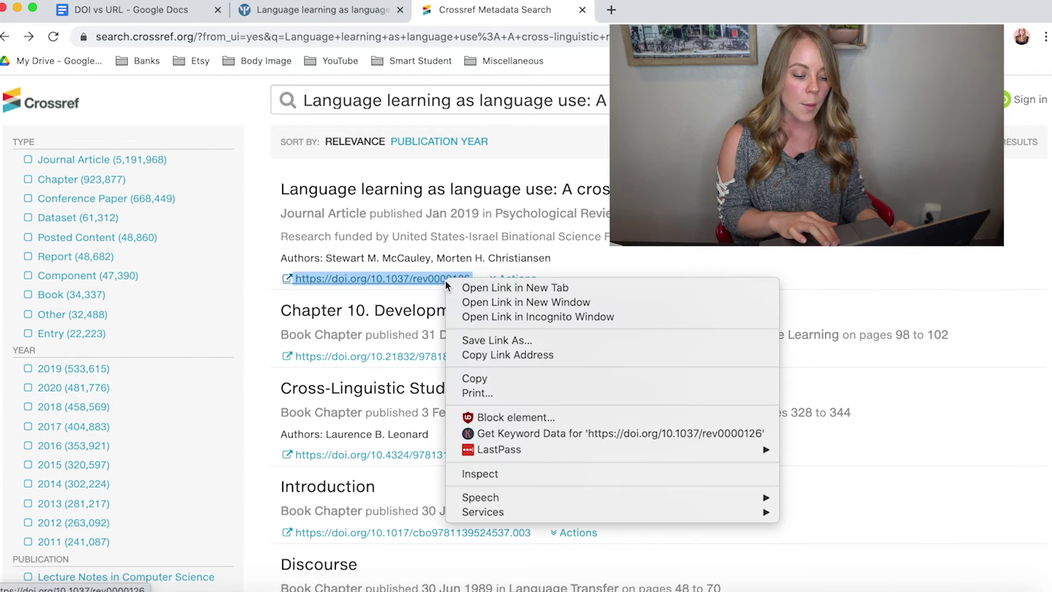
click(514, 378)
click(185, 15)
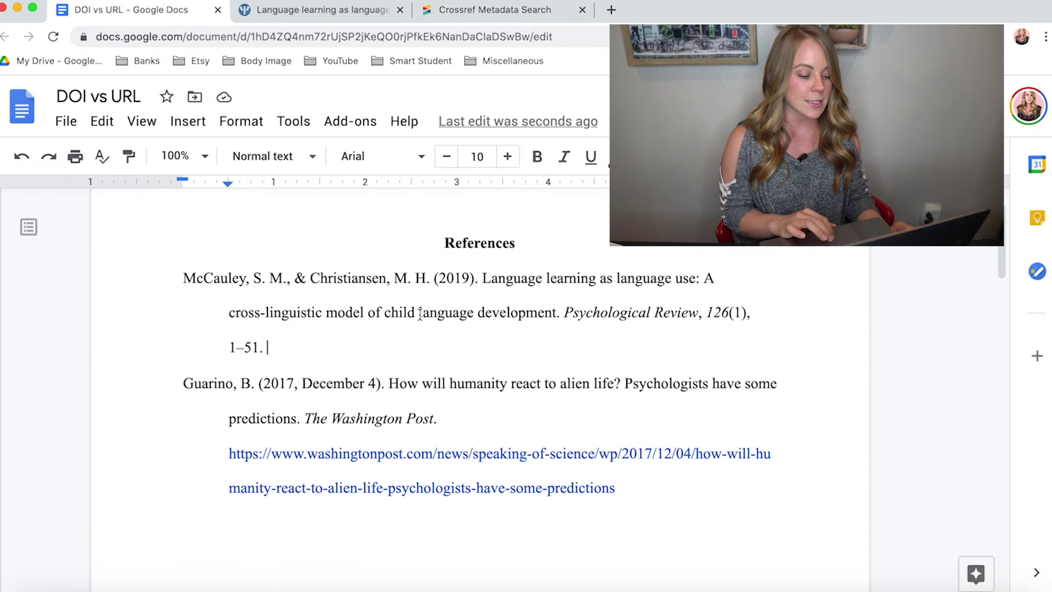
key(super+v)
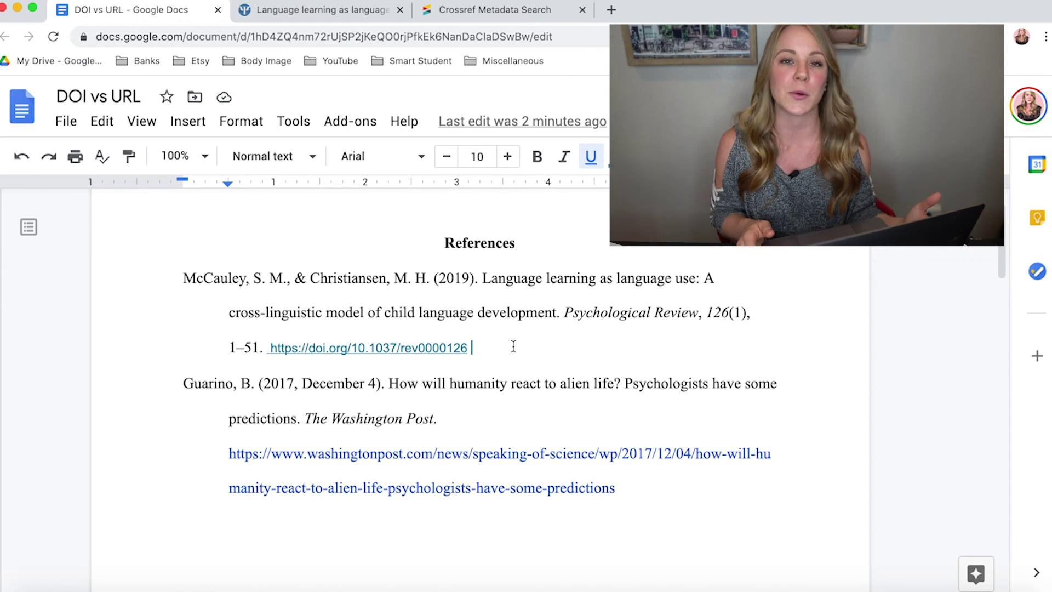
click(635, 551)
key(Return)
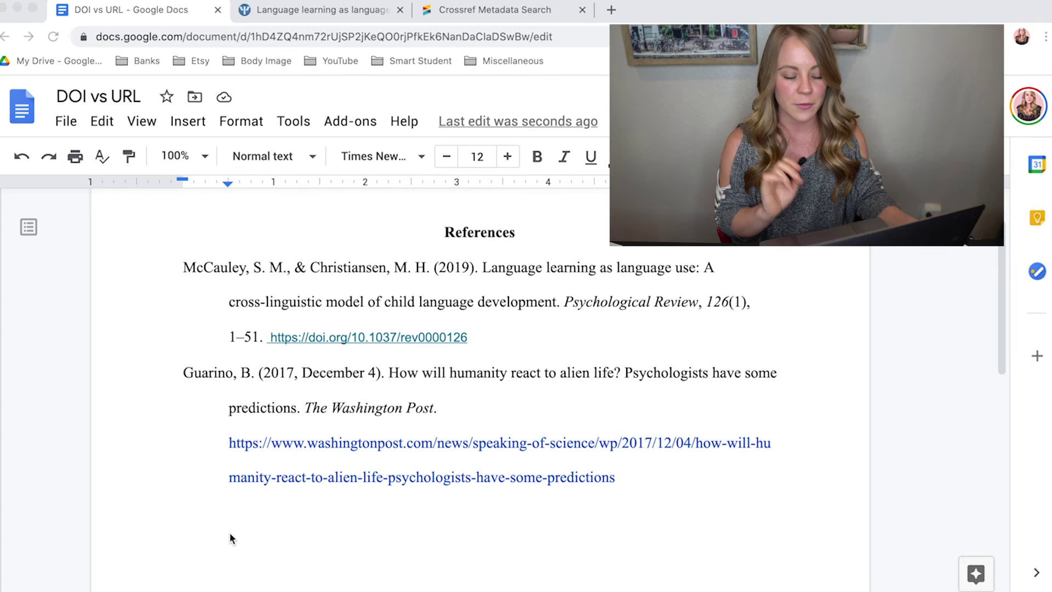
Step: Open the shortDOI Service site from the document's shortdoi.org link in a new tab
scroll(230, 538, down, 5)
scroll(230, 531, down, 1)
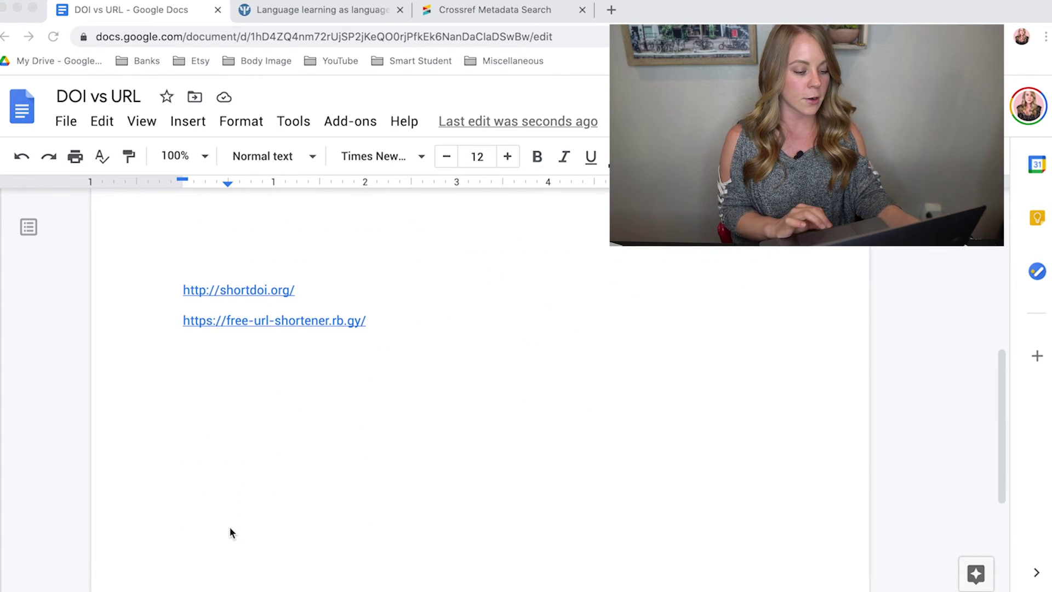
click(258, 286)
click(274, 320)
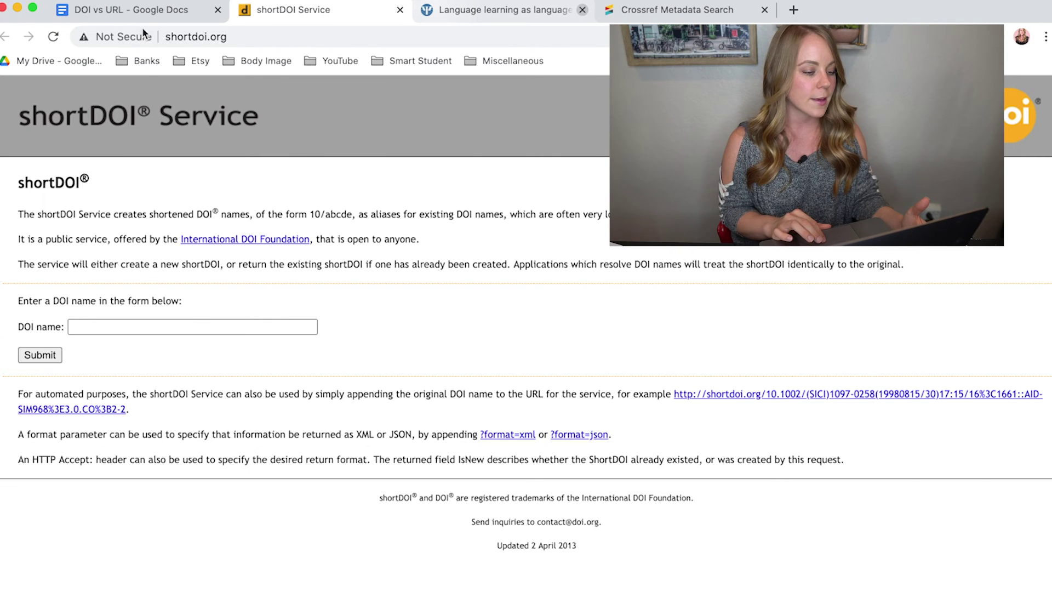
click(149, 11)
Step: Open the RB.GY Free URL Shortener from the document's rb.gy link in a new tab
click(280, 321)
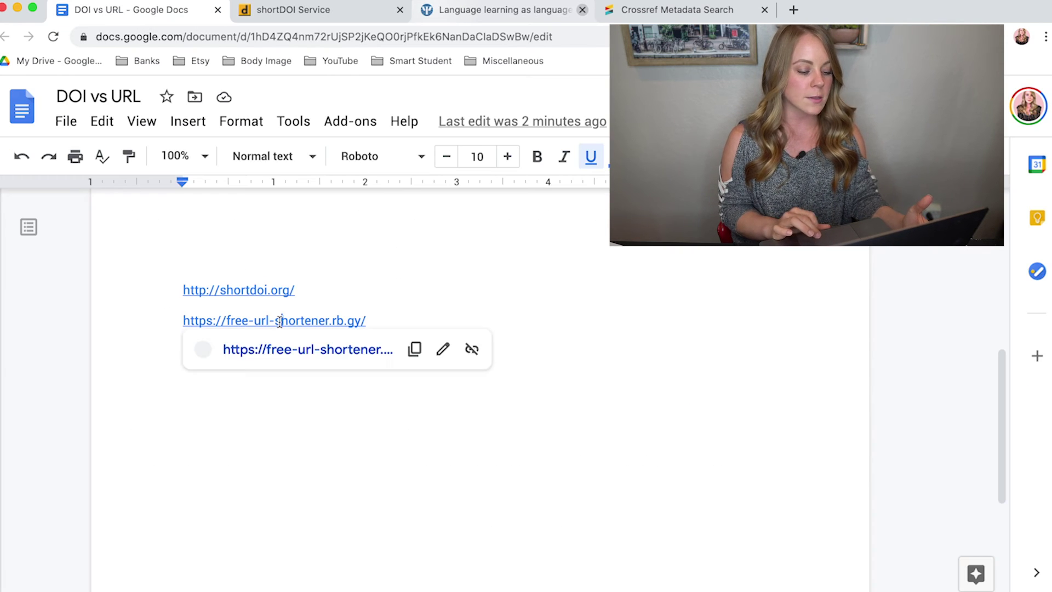
click(291, 351)
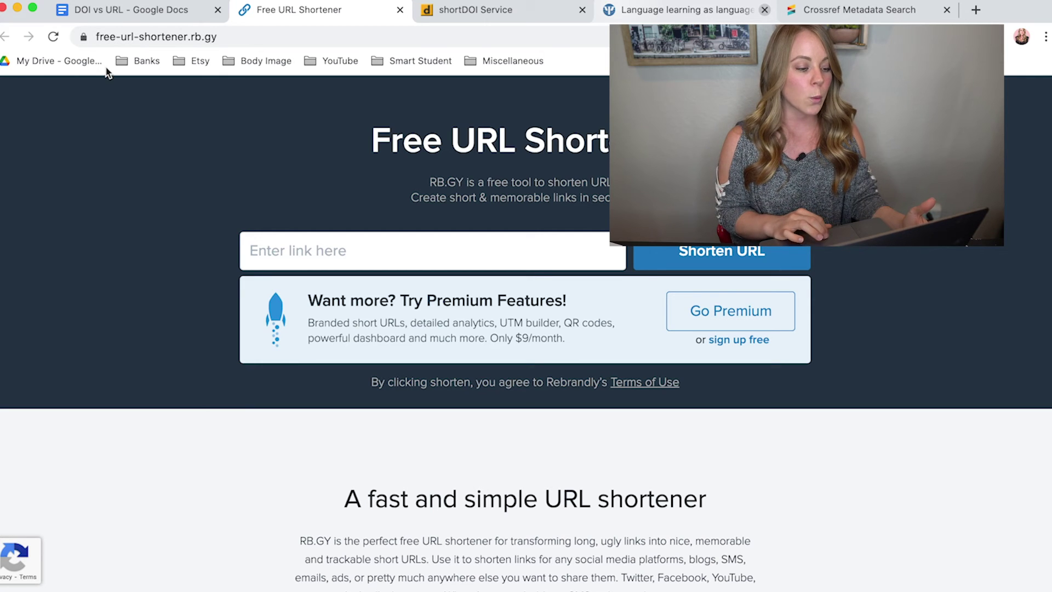
click(123, 12)
scroll(639, 460, up, 4)
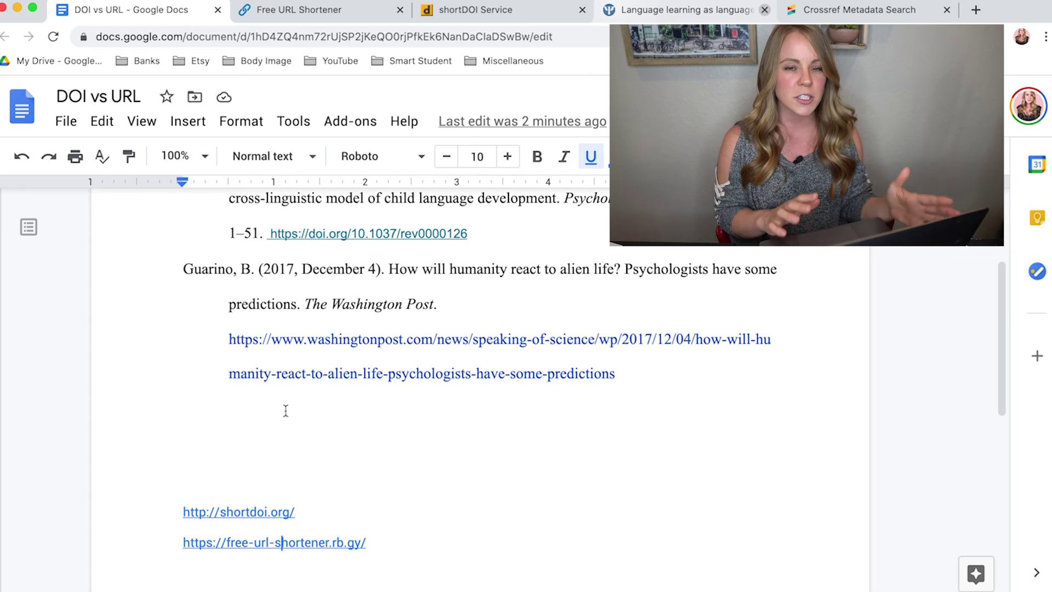
Step: Shorten the Washington Post URL in rb.gy and copy the short link rb.gy/8fuu0b
drag(616, 371, 227, 338)
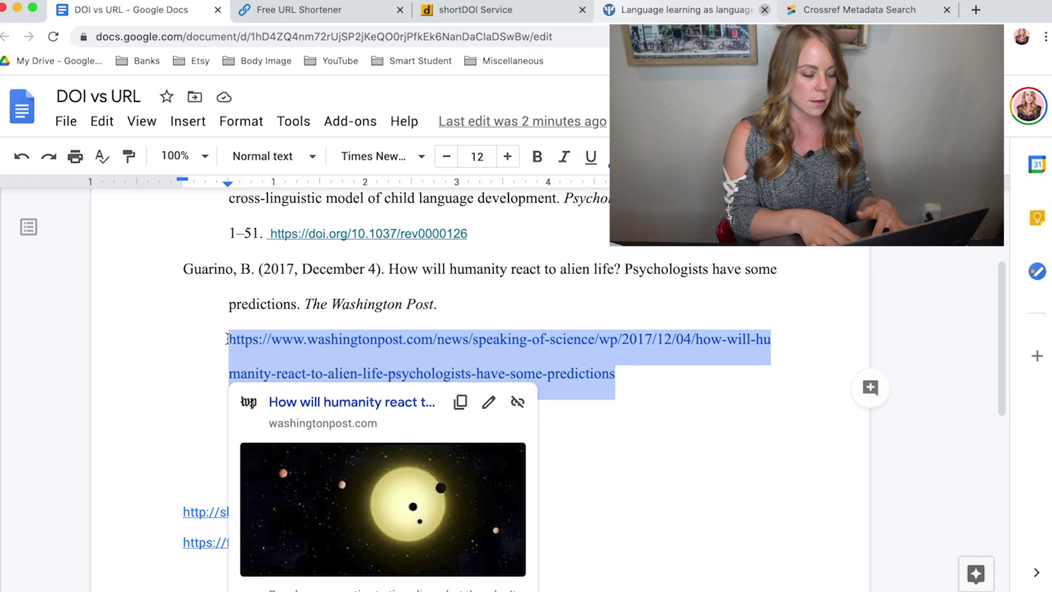
click(318, 12)
click(477, 256)
key(ctrl+v)
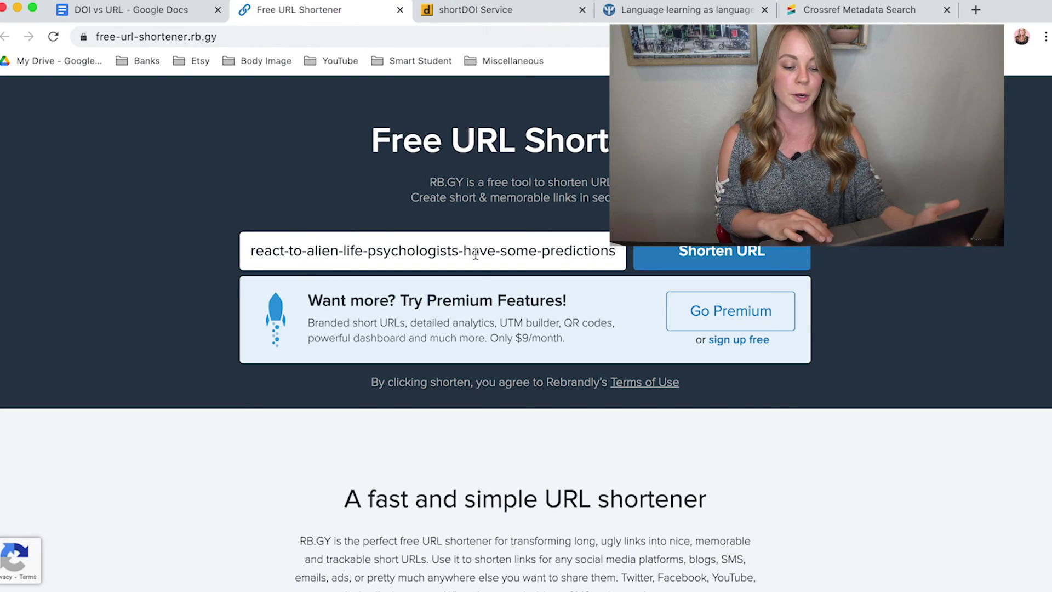
click(786, 251)
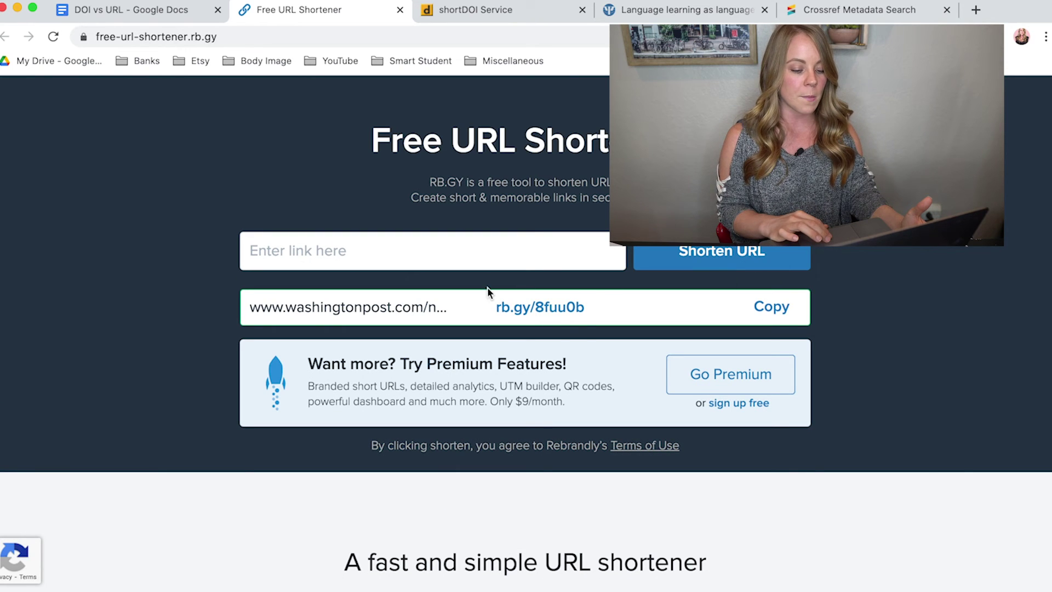
click(776, 307)
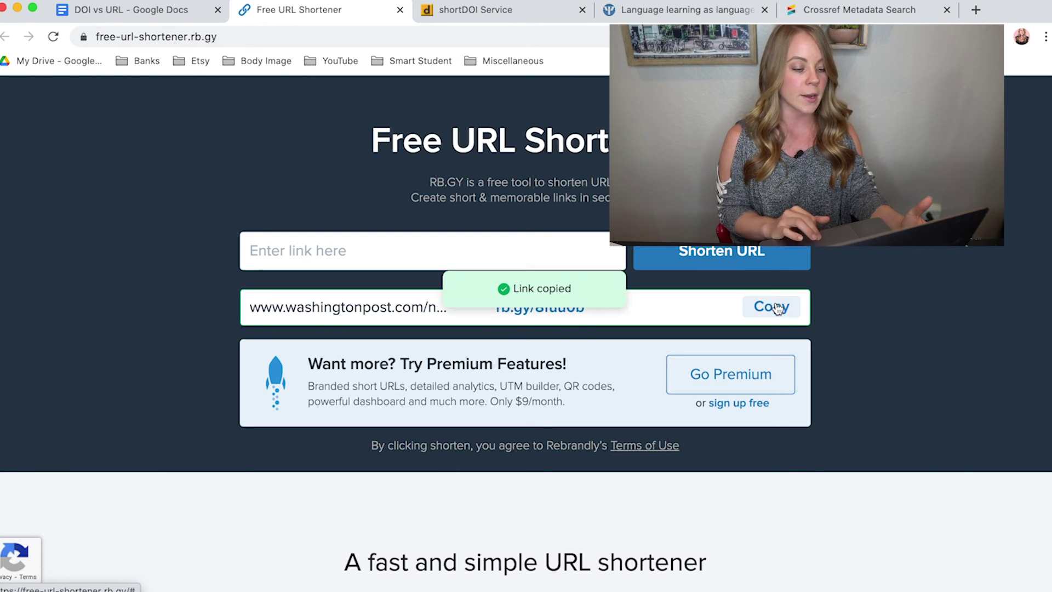
Step: Replace the long Washington Post URL in the Guarino reference with rb.gy/8fuu0b
click(148, 11)
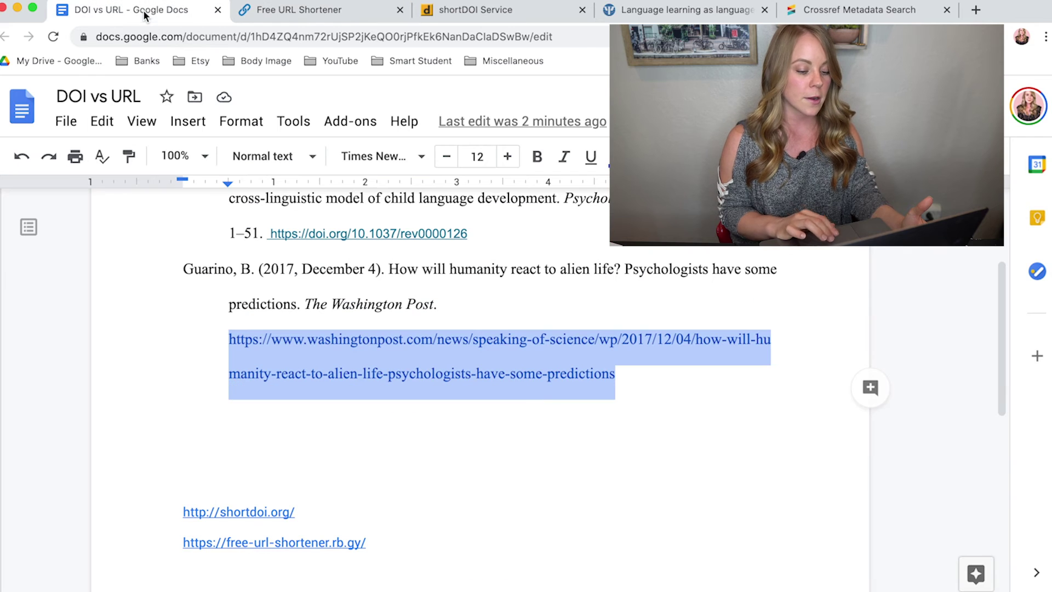
click(556, 353)
drag(622, 378, 228, 339)
key(ctrl+v)
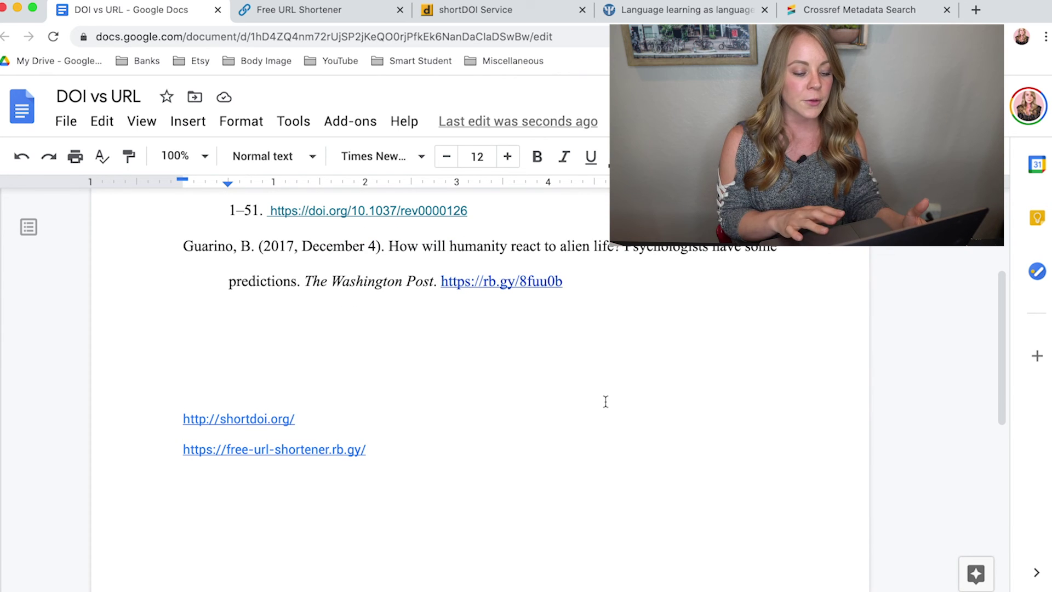
scroll(606, 402, up, 1)
scroll(605, 402, up, 3)
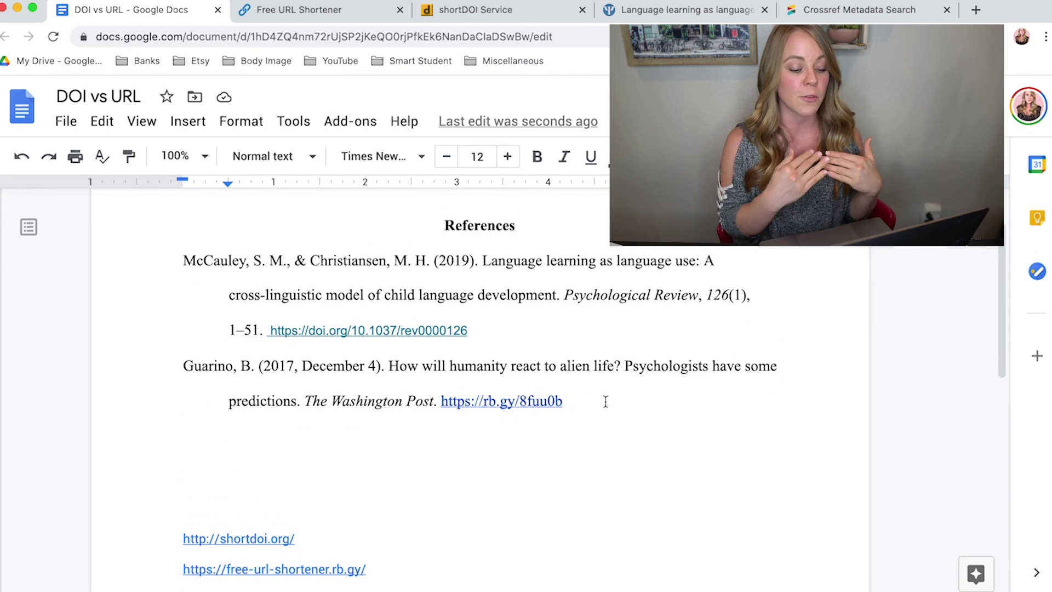
click(537, 394)
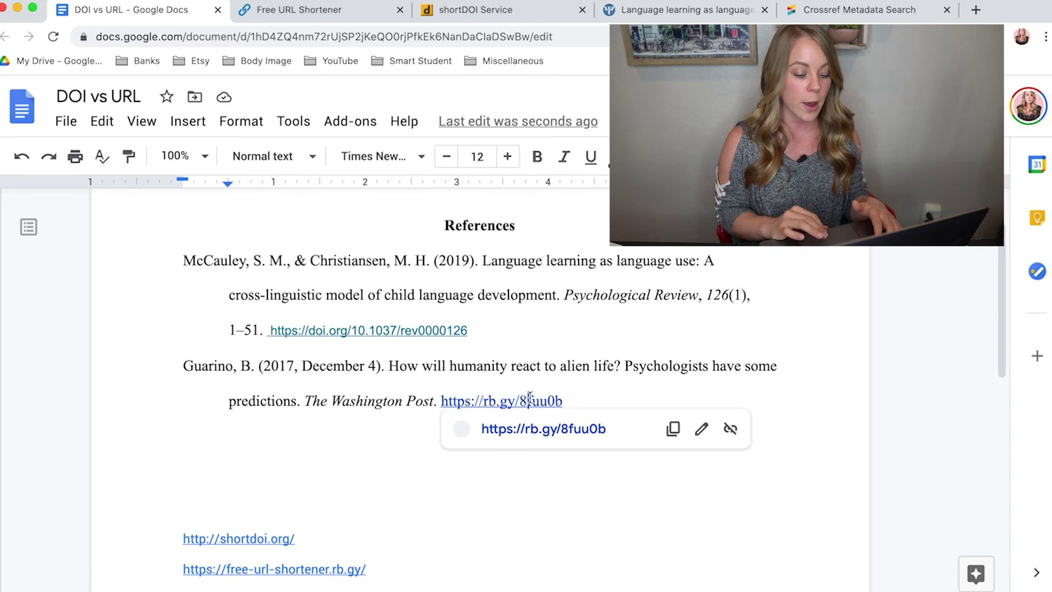
click(531, 433)
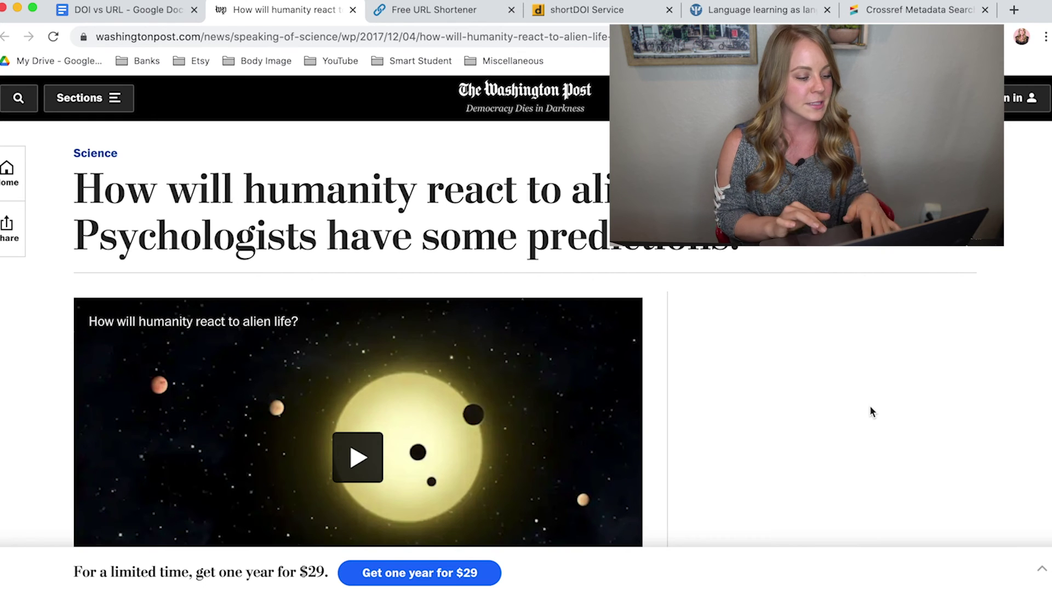
key(ctrl+shift+Tab)
click(615, 419)
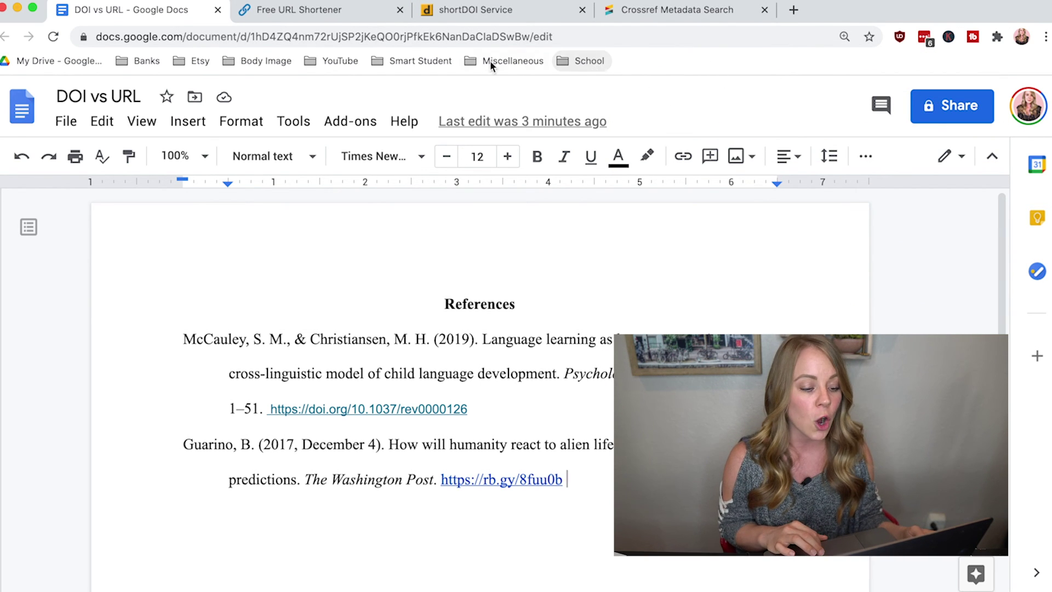
Step: Open 'You are Crossref - Crossref' from the School bookmarks folder in a new Chrome tab
click(584, 61)
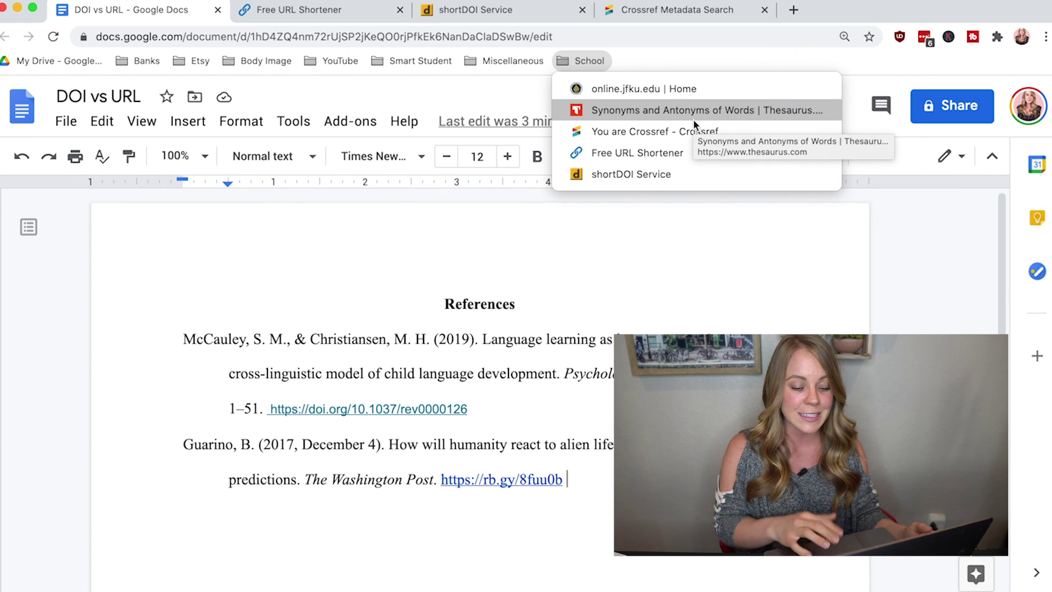
click(684, 239)
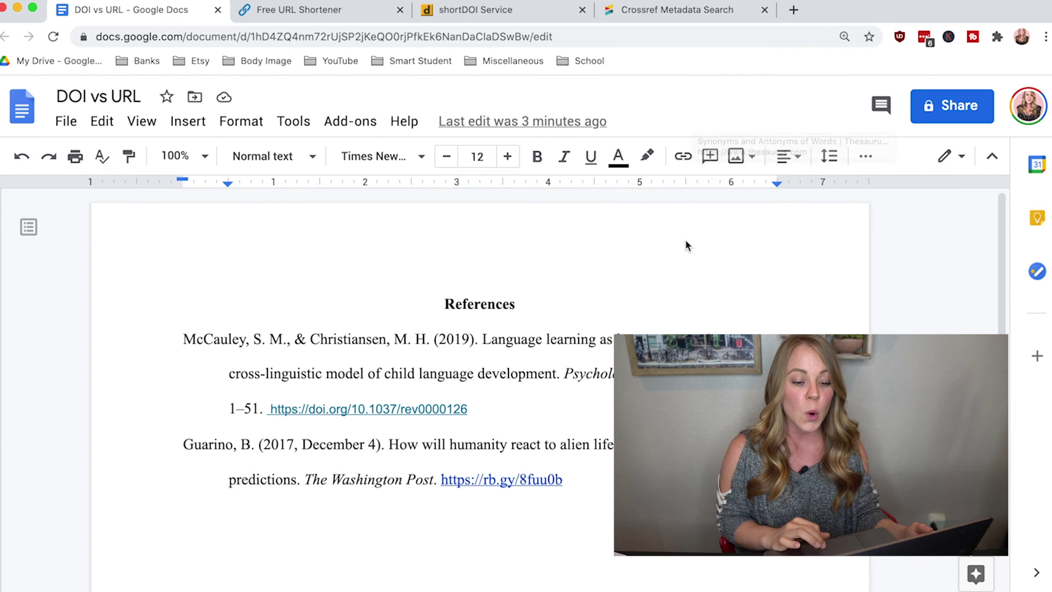
click(796, 14)
click(592, 62)
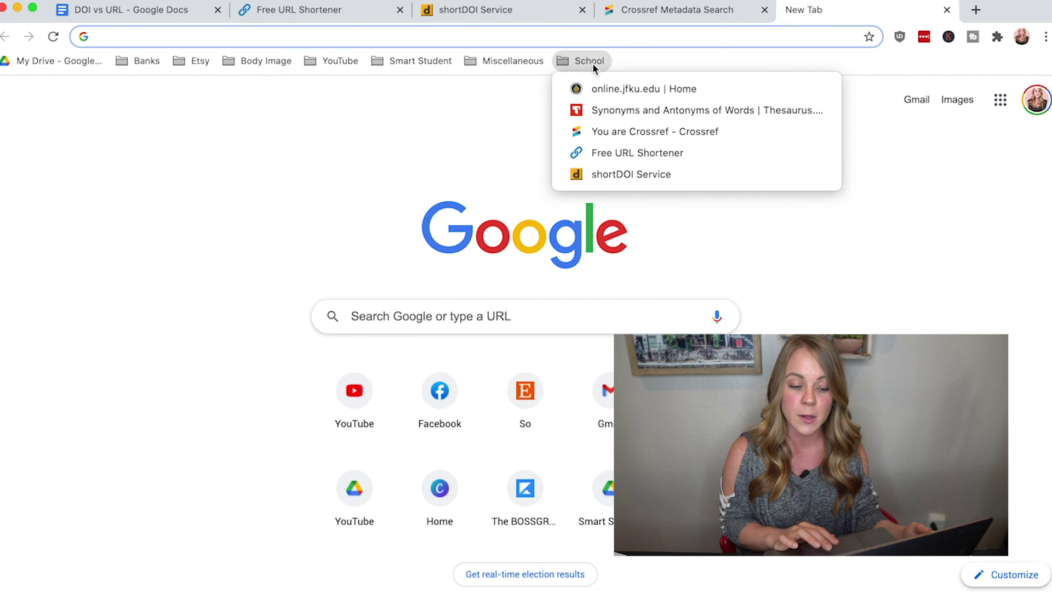
click(656, 132)
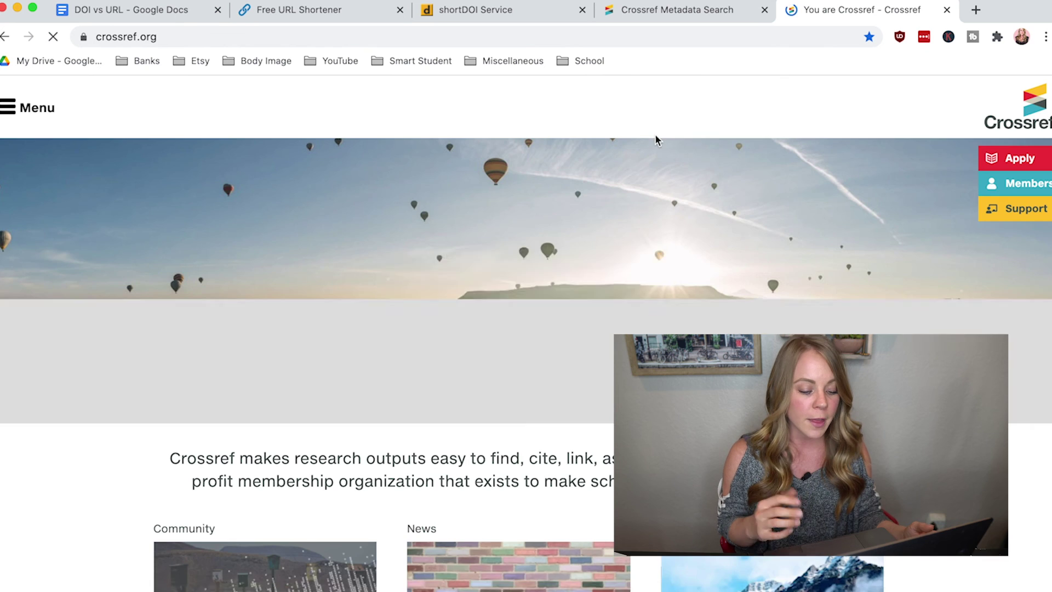